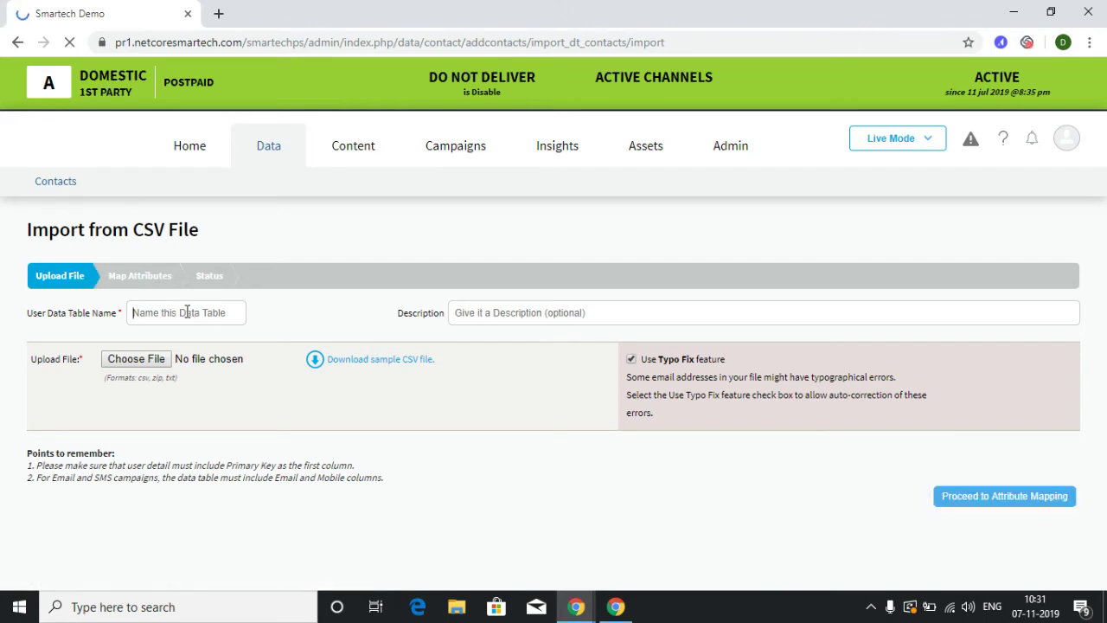
Name the user data table Demo and choose UDT test.csv as its upload file
click(186, 313)
text(Demo)
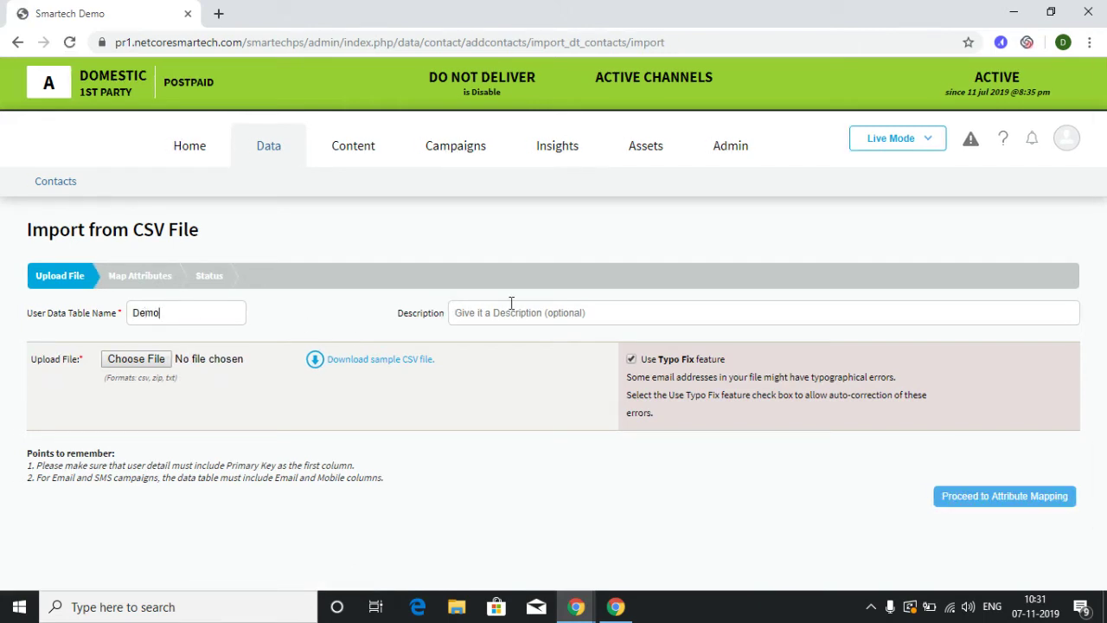
click(160, 361)
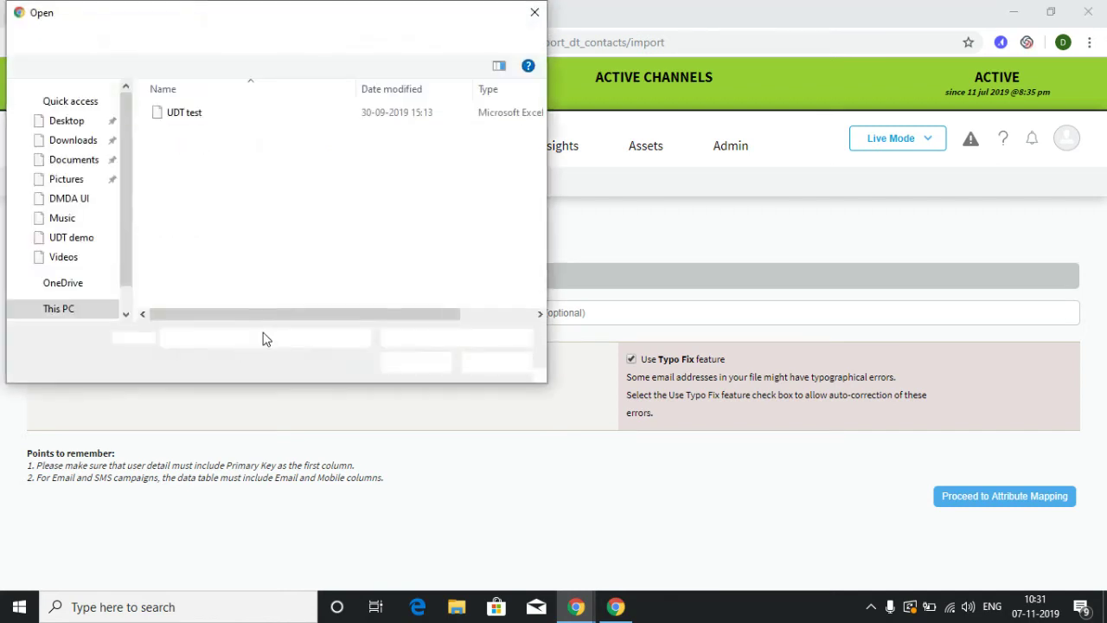
click(205, 117)
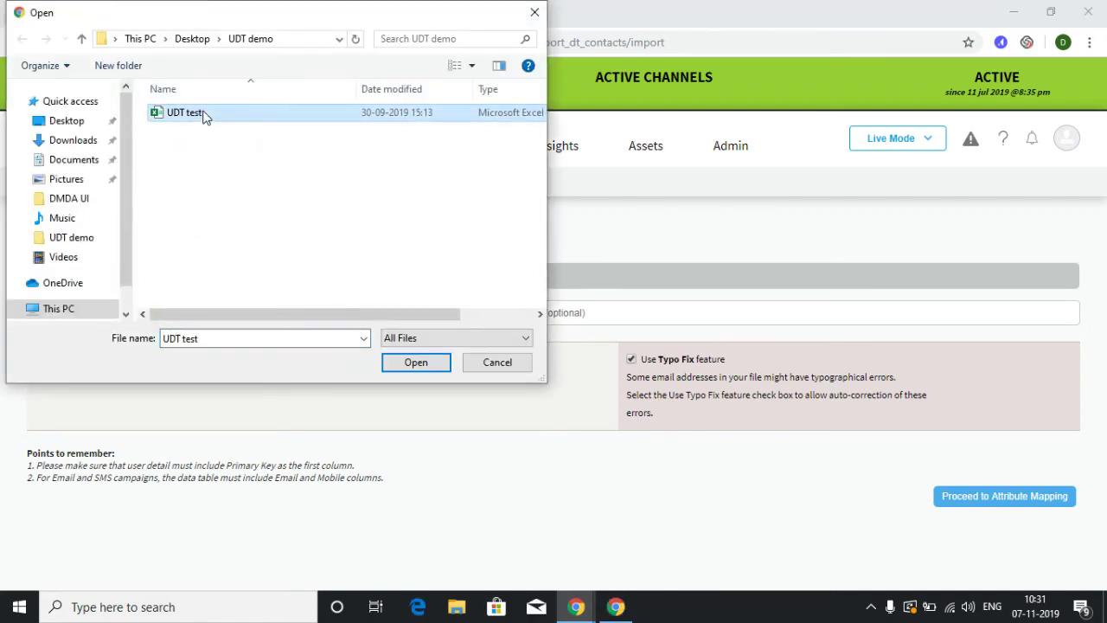
click(414, 362)
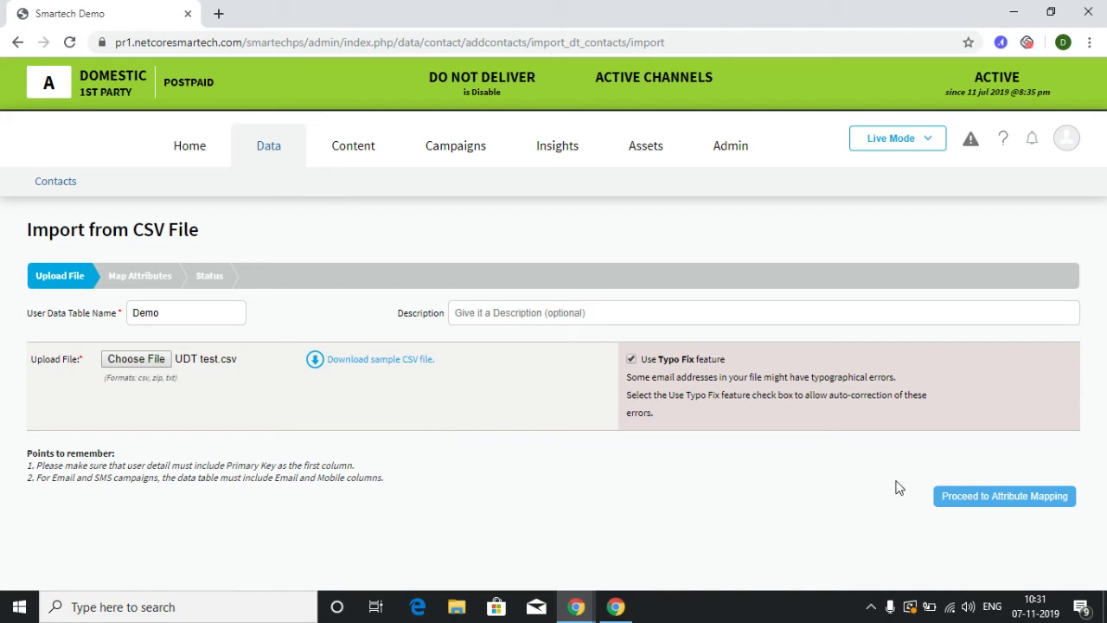
Proceed to attribute mapping, agree to the upload terms, and save the contacts with the textline attribute types
click(1024, 495)
click(526, 479)
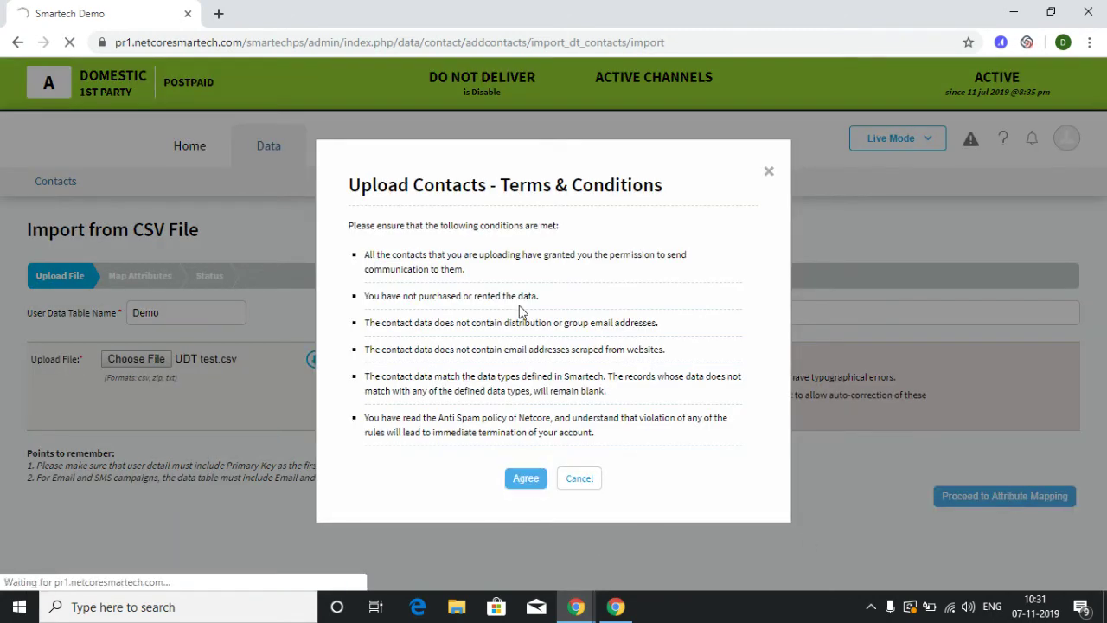
scroll(416, 421, down, 3)
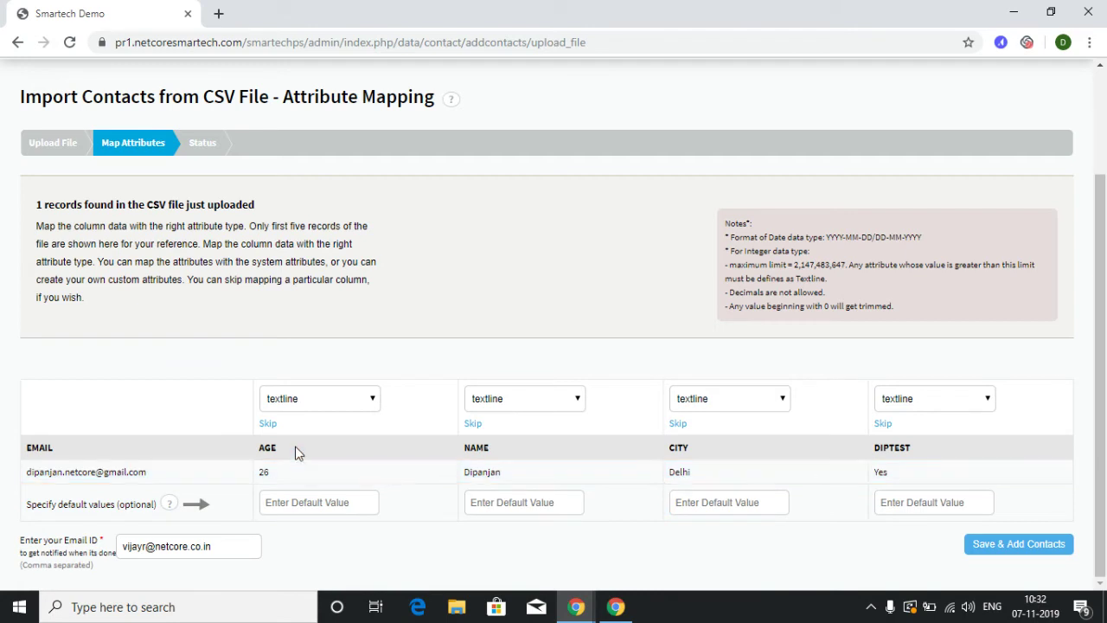
click(989, 548)
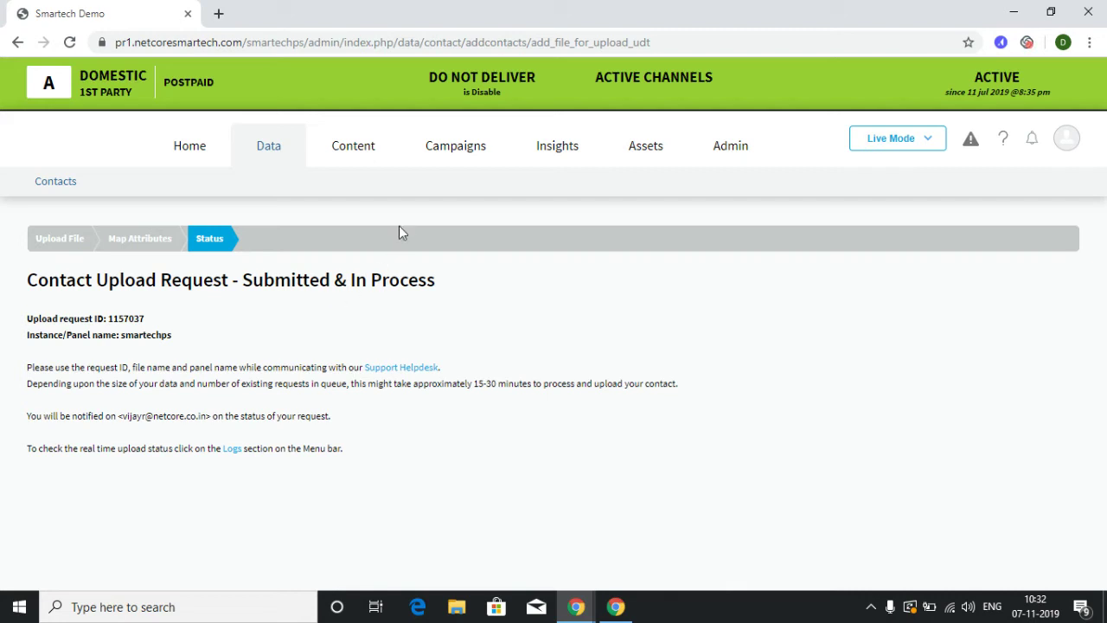
Start creating a regular email broadcast campaign
click(465, 143)
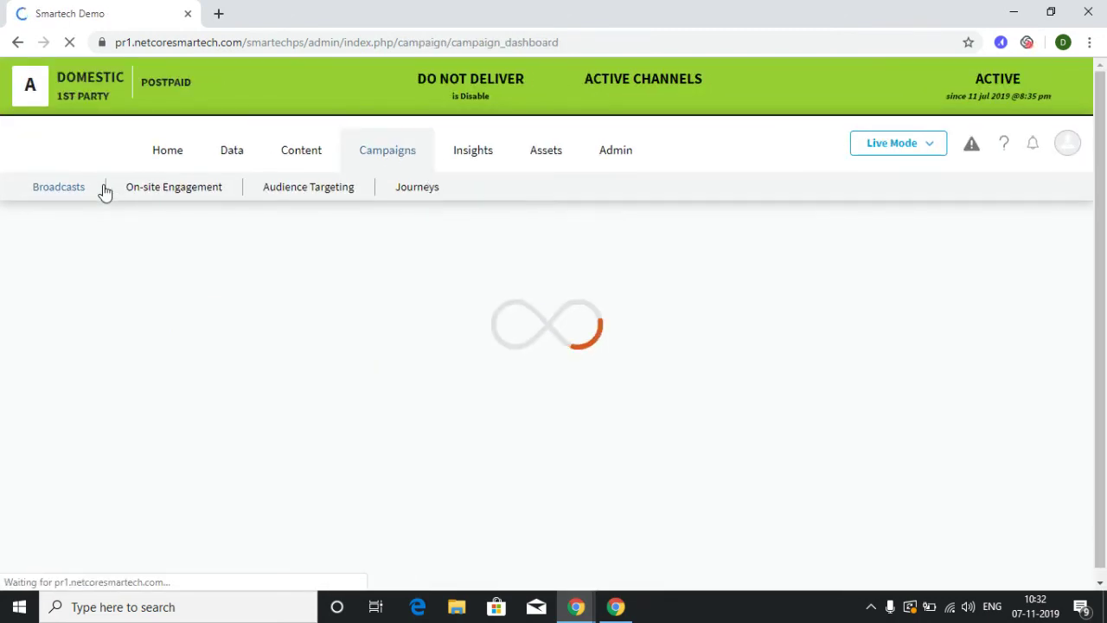
mouse_move(74, 195)
mouse_move(68, 236)
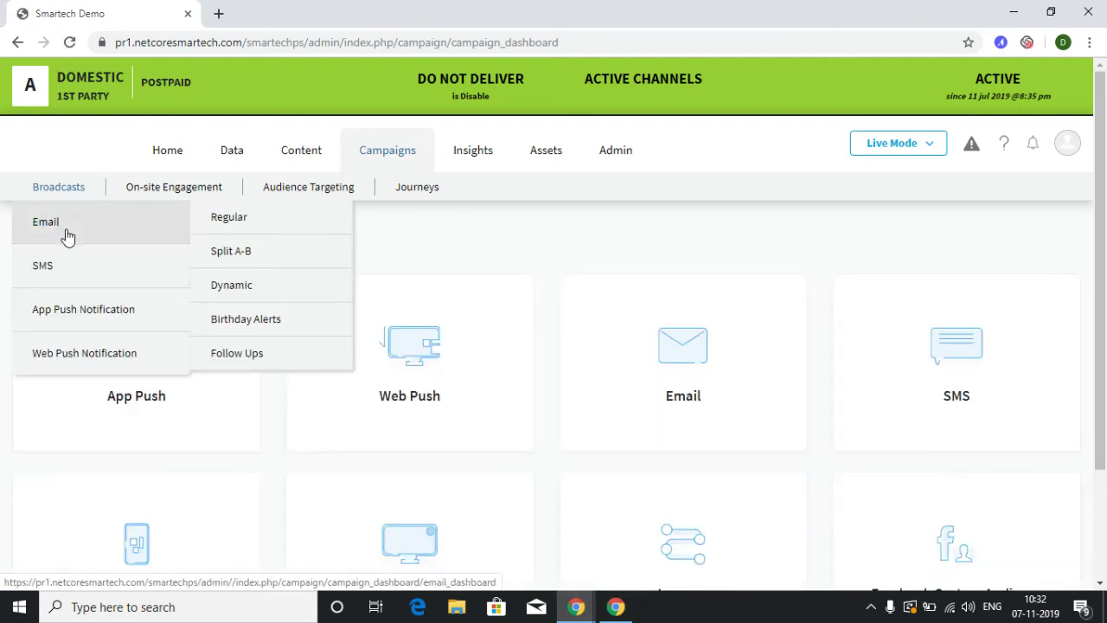
click(254, 220)
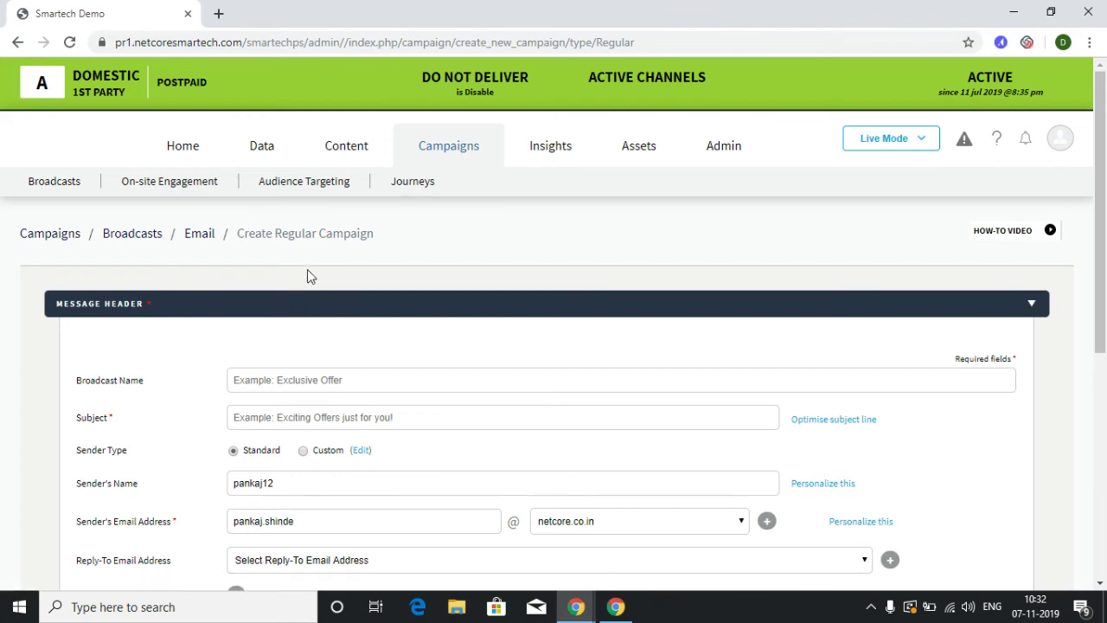
Set the campaign's contacts source to User Data Table
scroll(307, 274, down, 1)
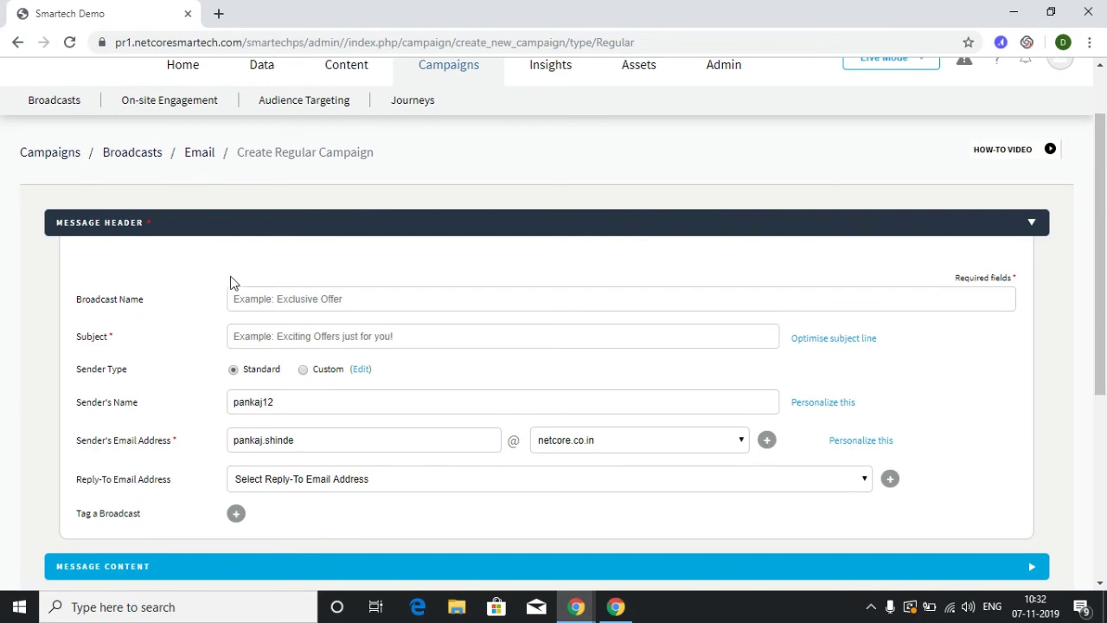
scroll(230, 283, down, 1)
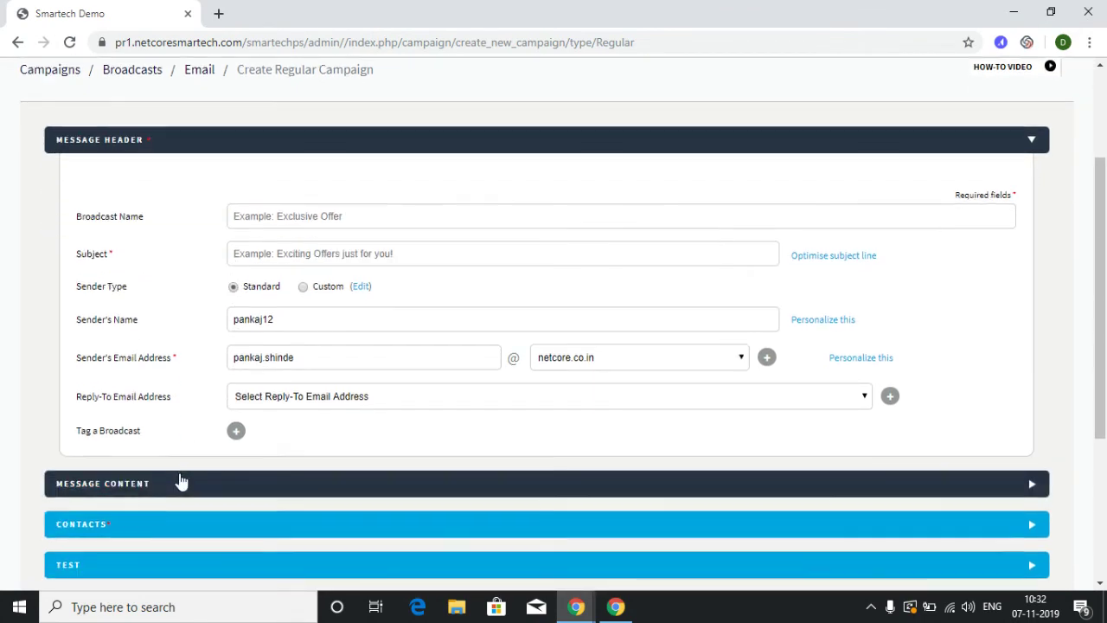
scroll(180, 471, down, 1)
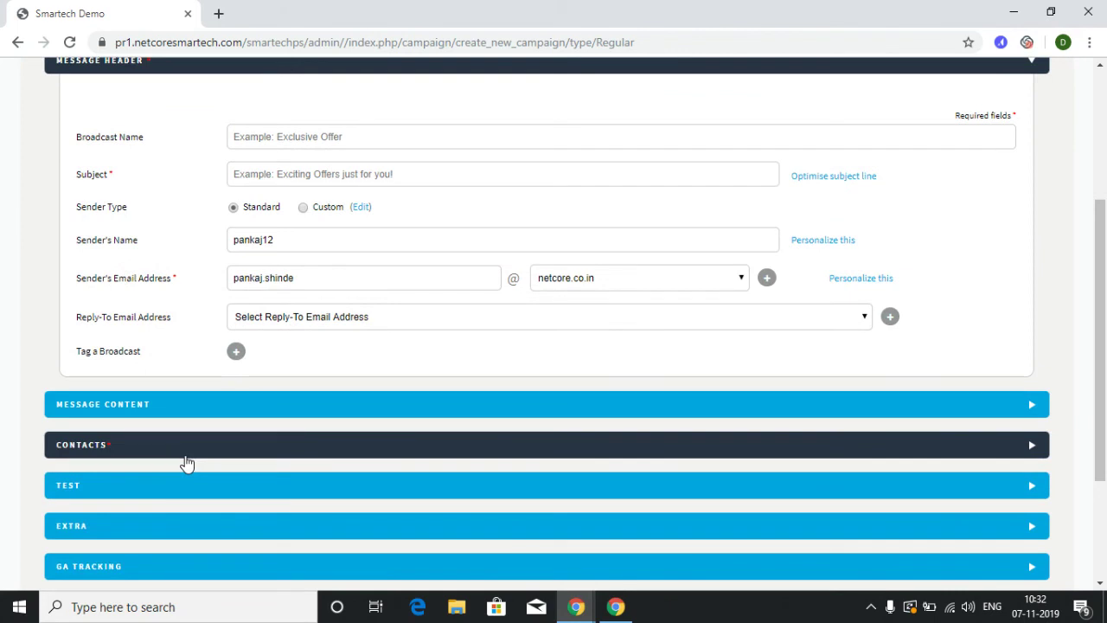
click(186, 459)
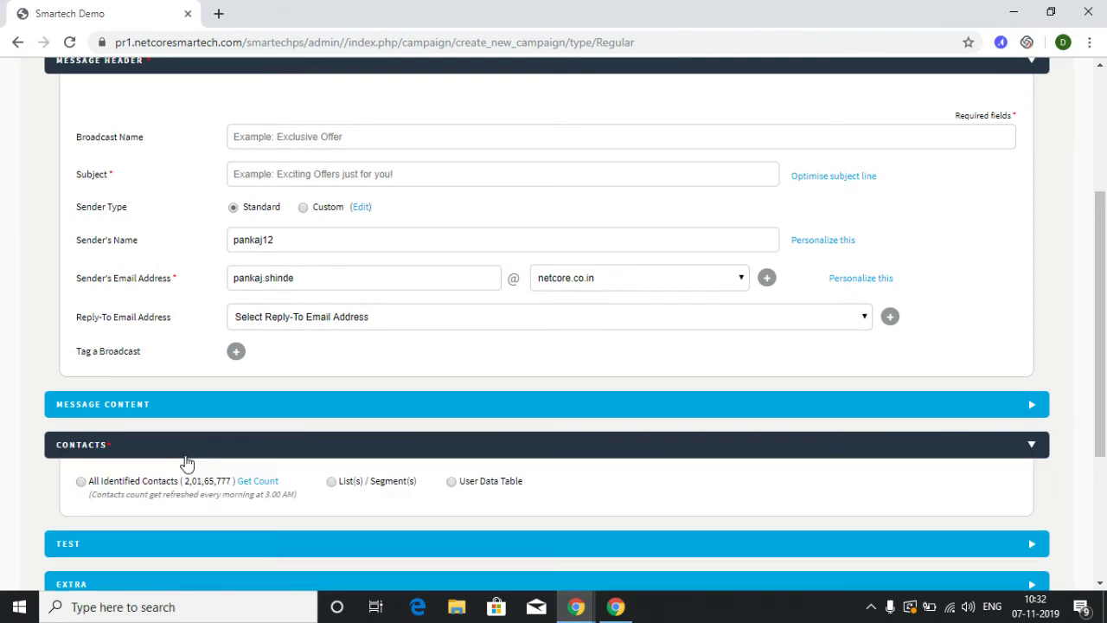
click(450, 482)
scroll(455, 488, down, 3)
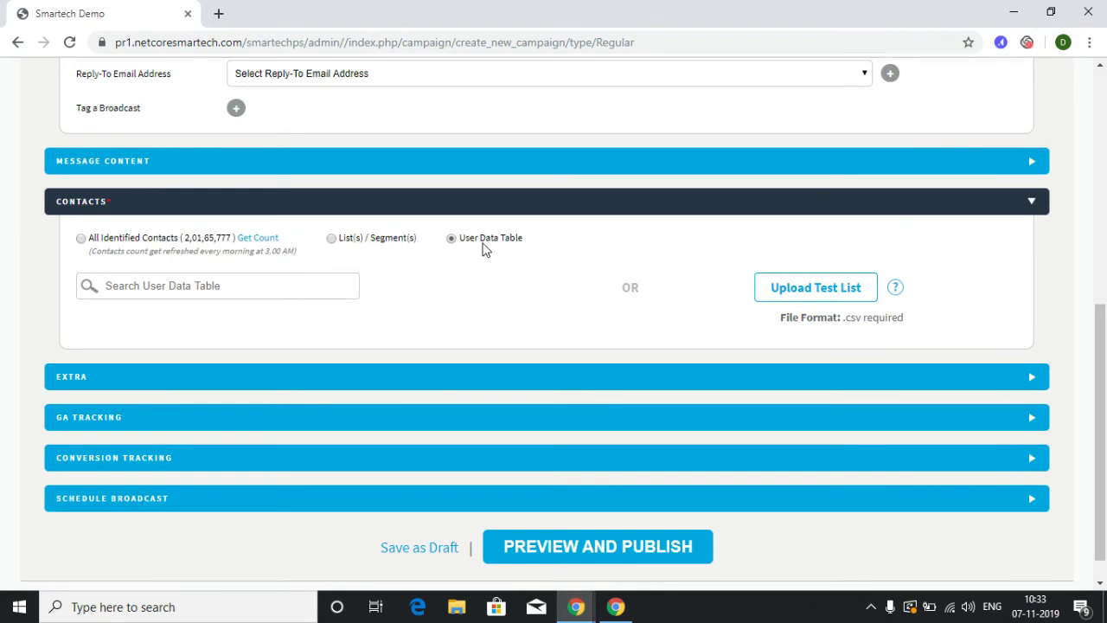
click(267, 289)
click(187, 373)
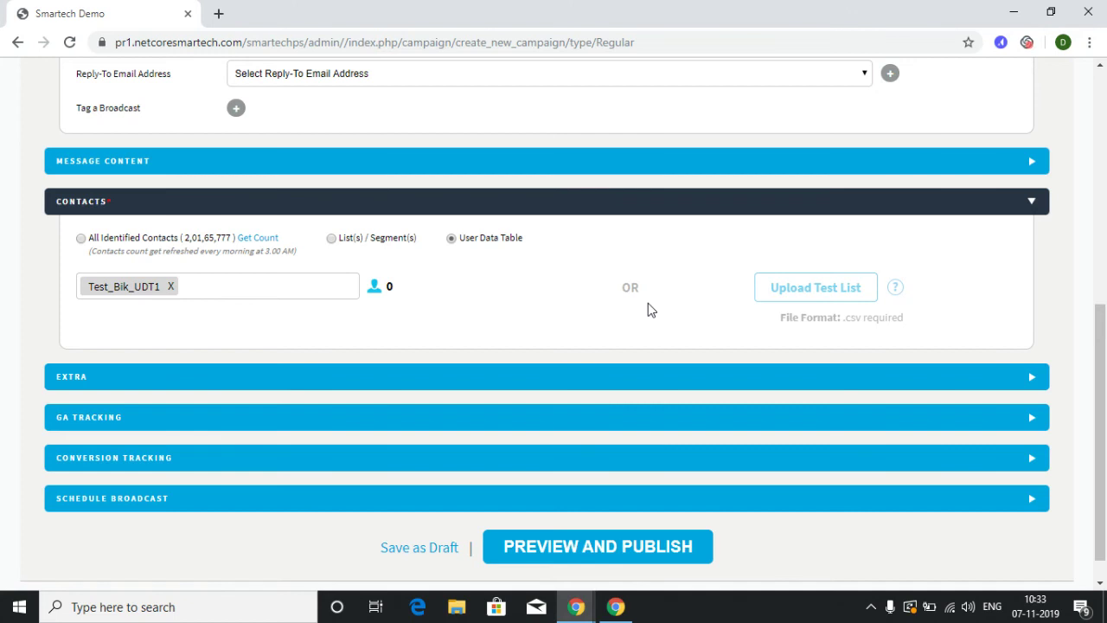
click(171, 288)
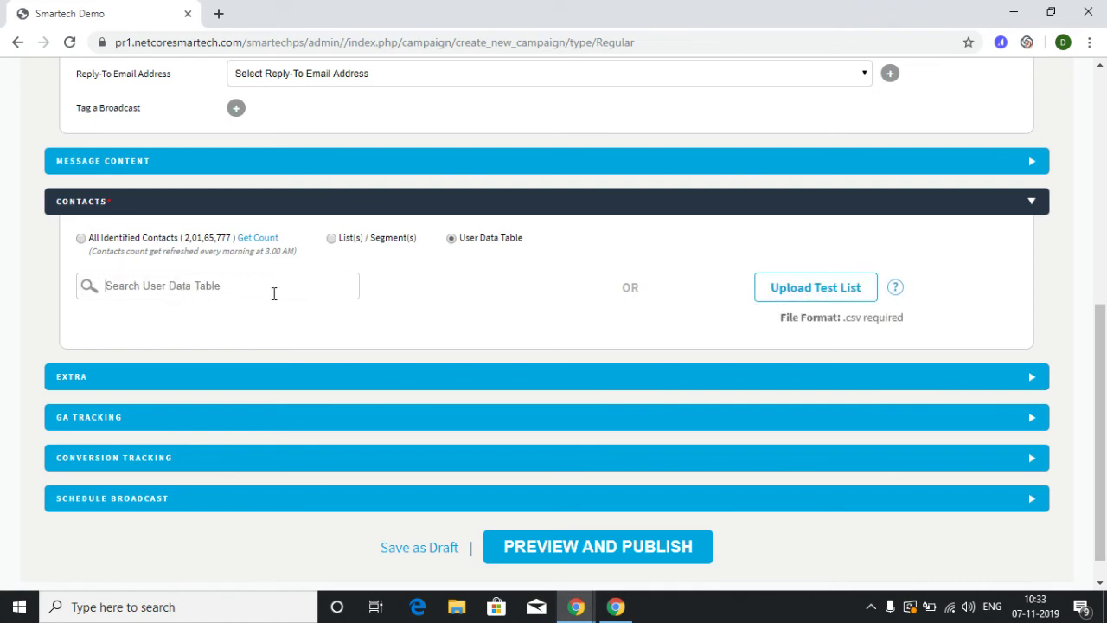
Upload the UDT test file as the campaign's test list, proceed with it, and run the test
click(814, 298)
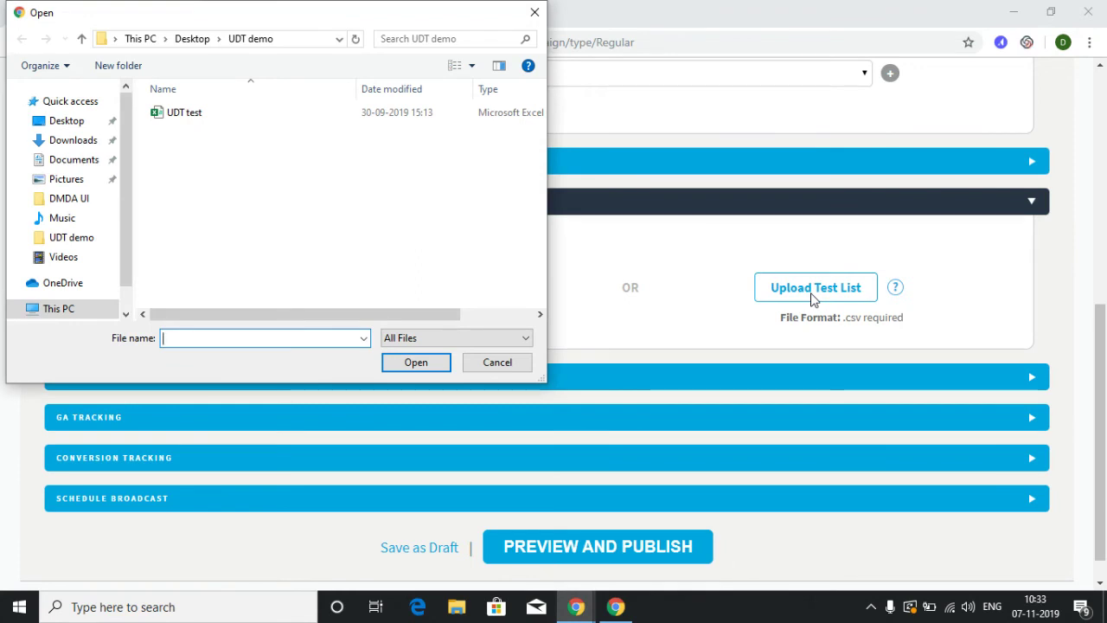
click(267, 114)
click(415, 362)
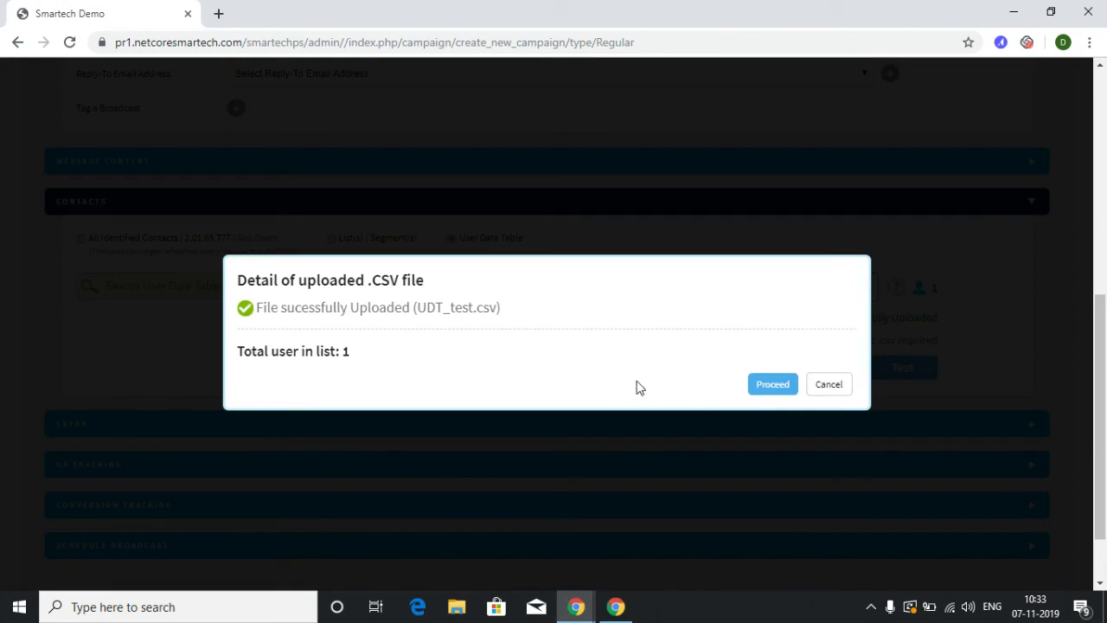
click(788, 386)
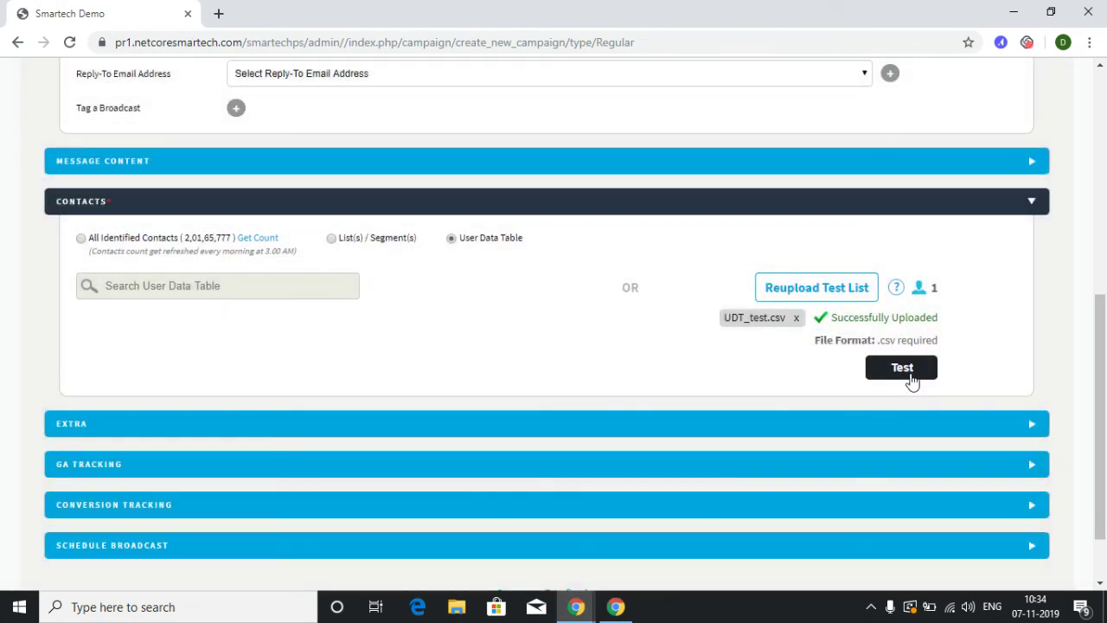
click(920, 381)
Open the Email Reports Dashboard under Insights and display its report download options
scroll(919, 400, down, 1)
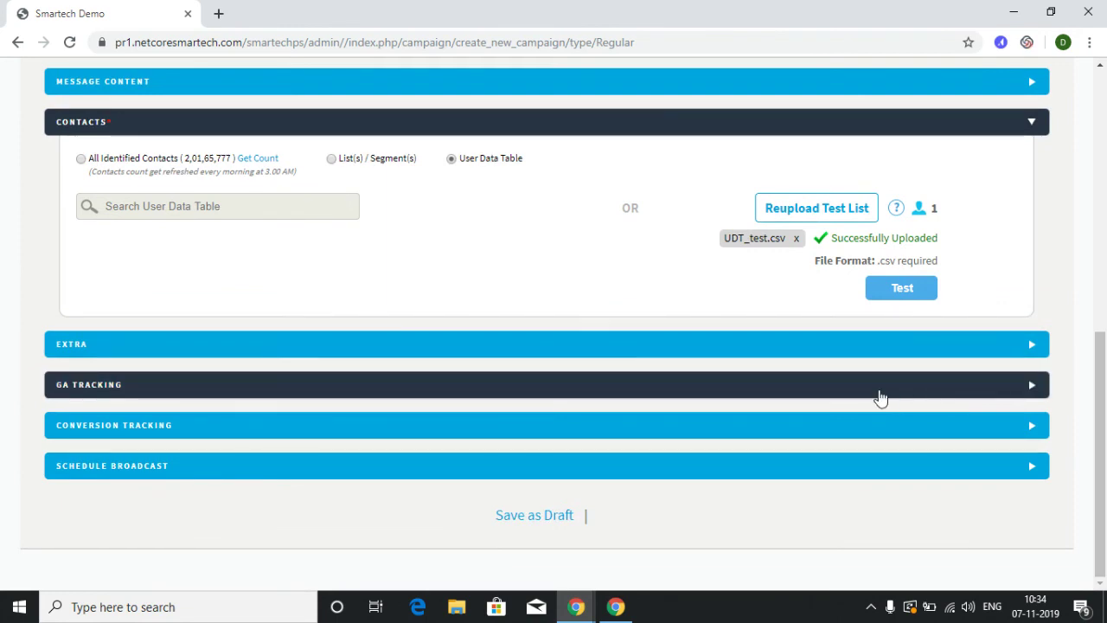
scroll(880, 398, up, 7)
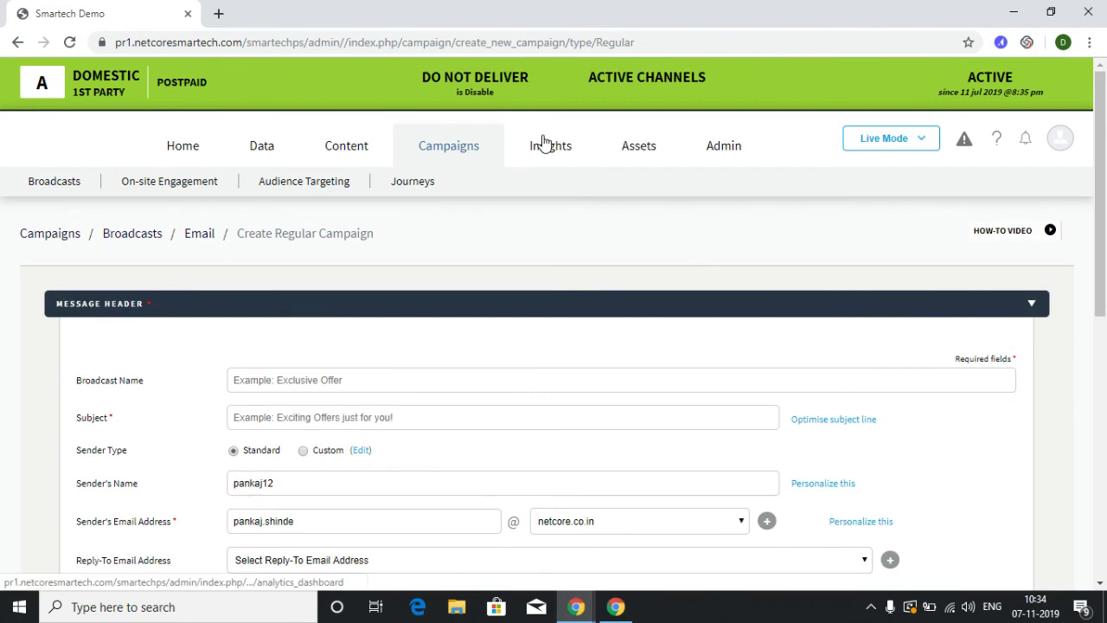
click(545, 143)
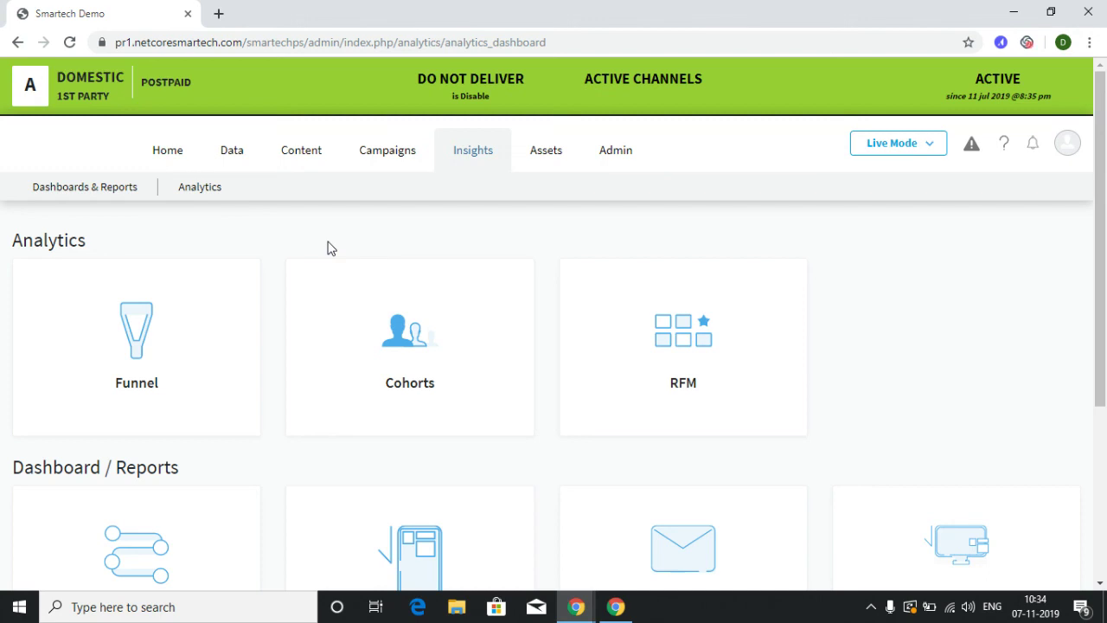
scroll(328, 248, down, 2)
mouse_move(173, 390)
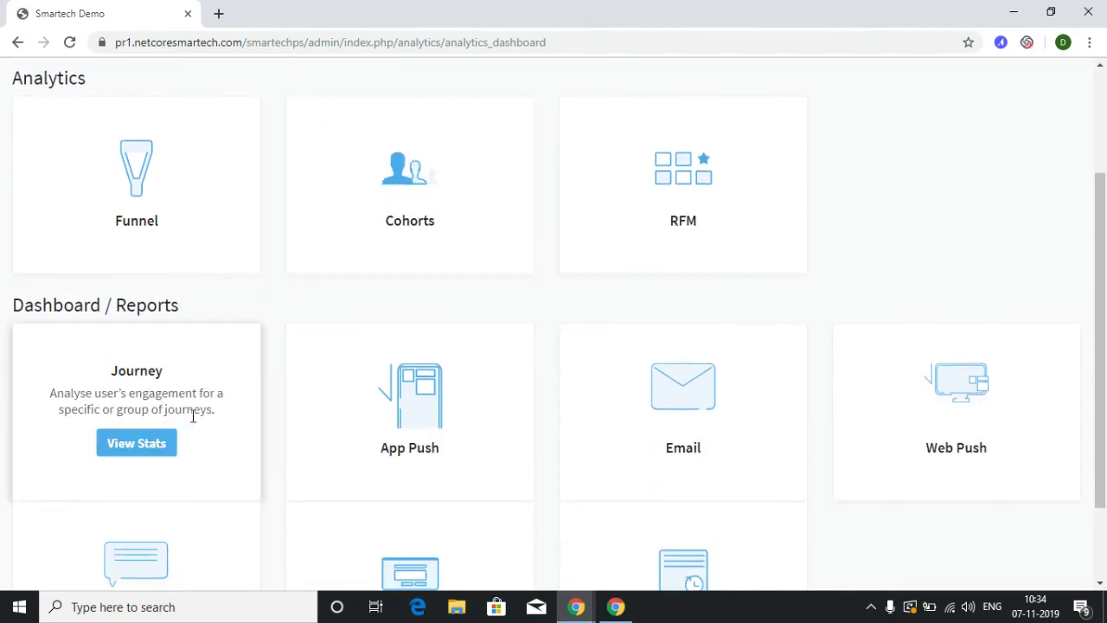
scroll(217, 437, down, 1)
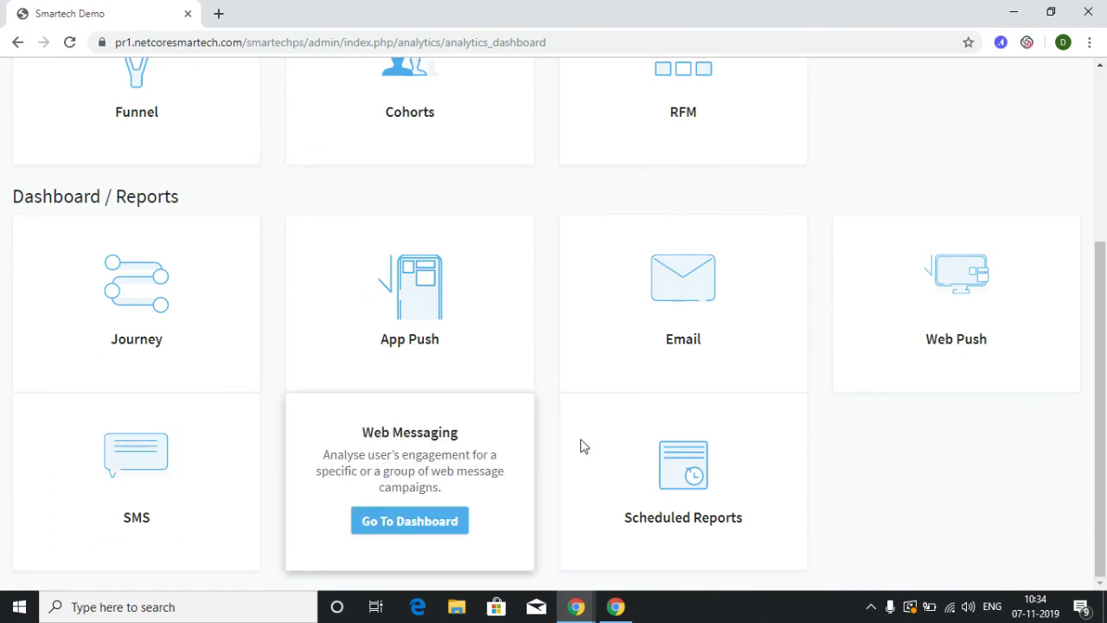
mouse_move(698, 368)
click(692, 336)
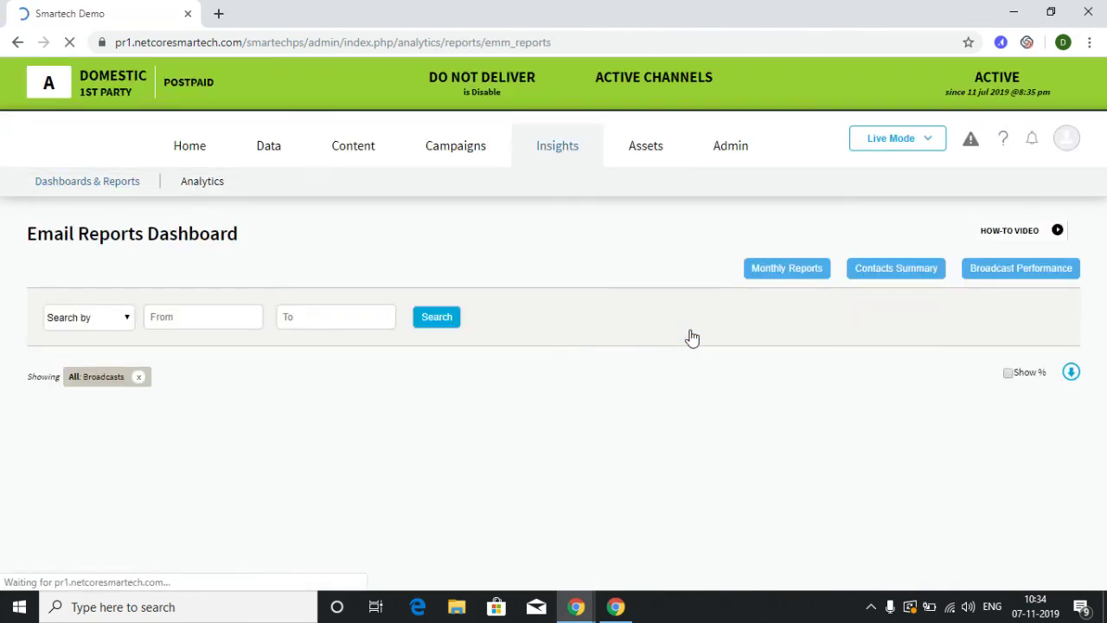
click(1067, 374)
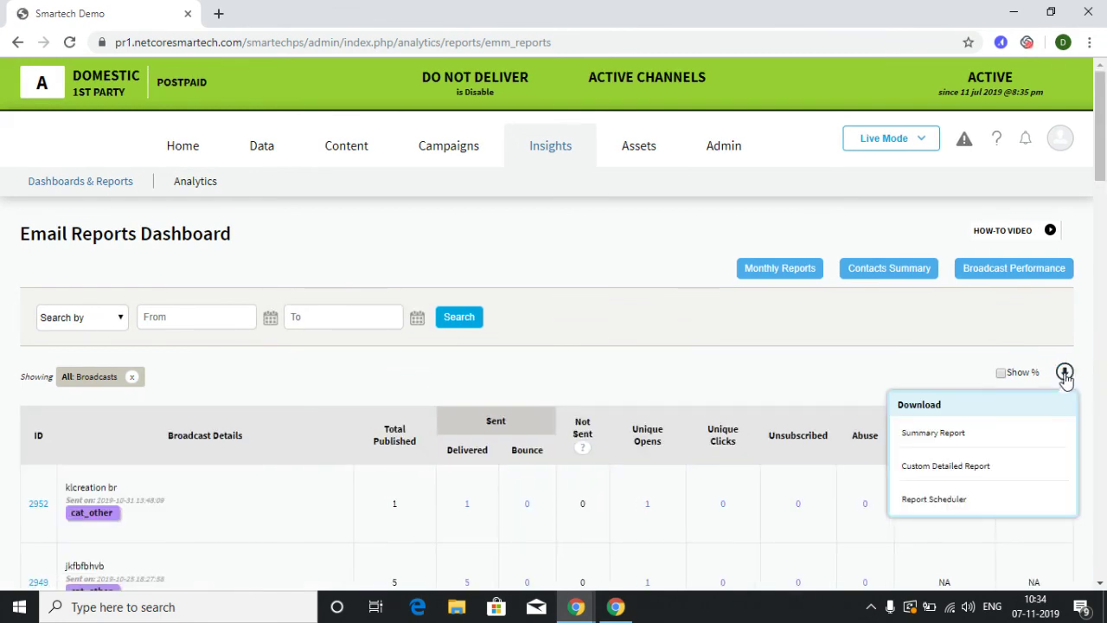